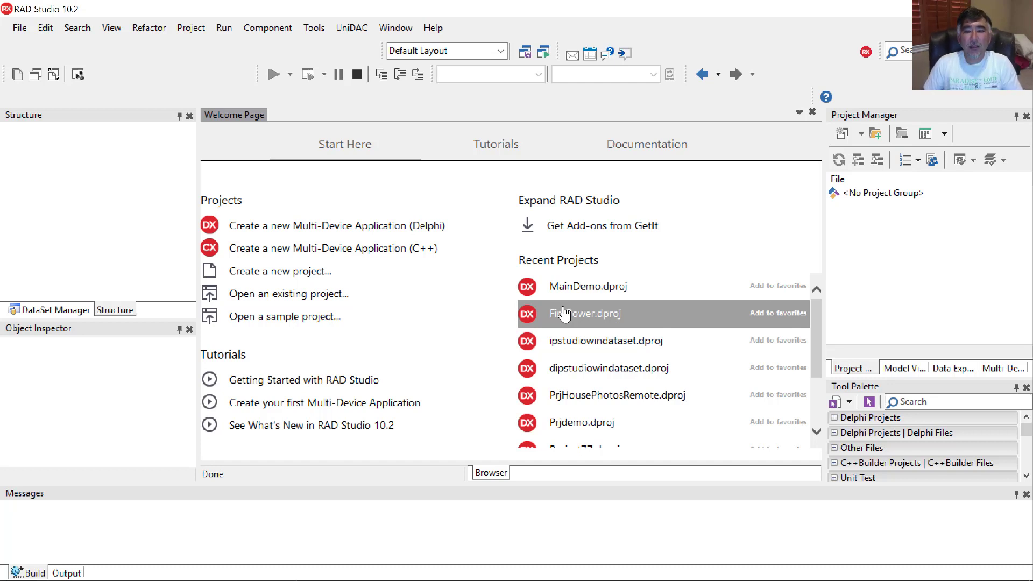
- Open MainDemo.dproj from Recent Projects and run it
{"action": "left_click", "coordinate": [596, 295]}
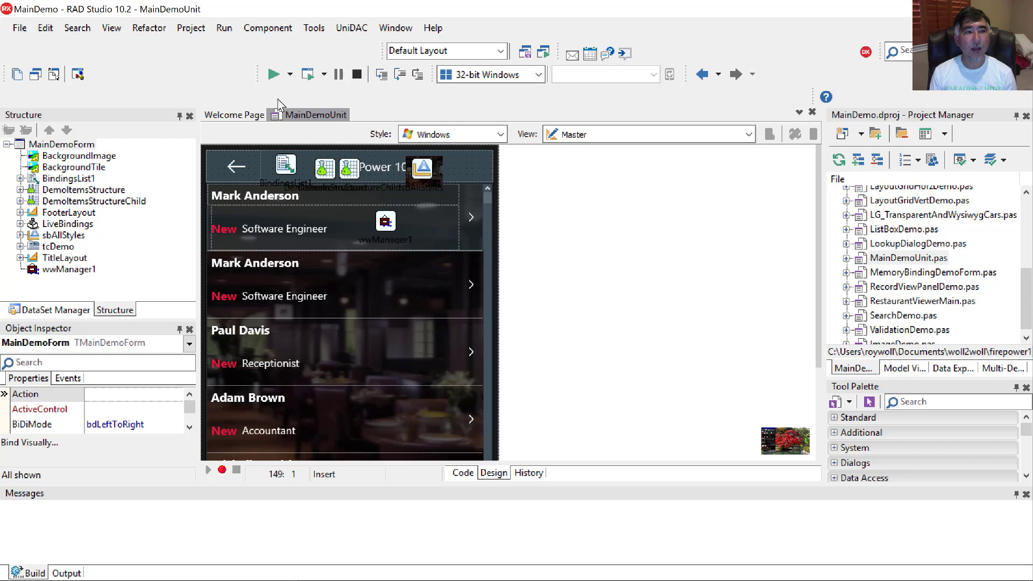
{"action": "left_click", "coordinate": [225, 30]}
- Launch the app and open the ListView Walkthru's Transparent and WYSIWYG car demo
{"action": "left_click", "coordinate": [231, 43]}
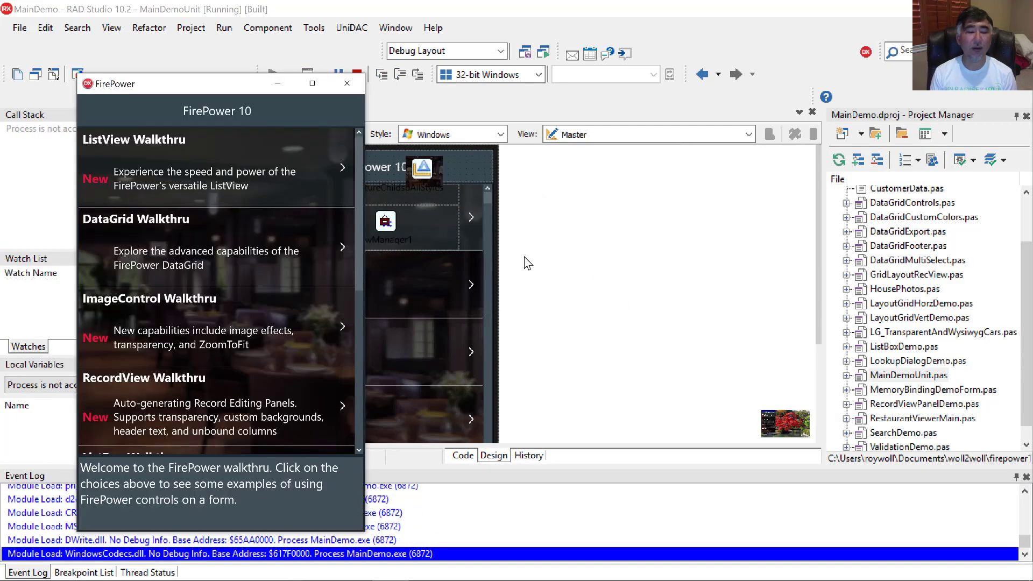
{"action": "left_click", "coordinate": [216, 179]}
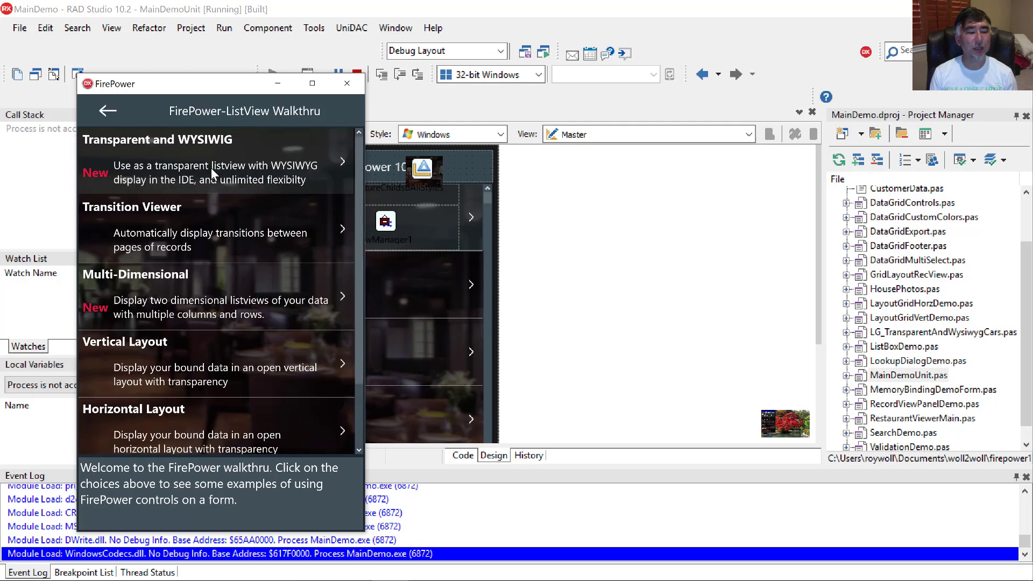
{"action": "left_click", "coordinate": [212, 167]}
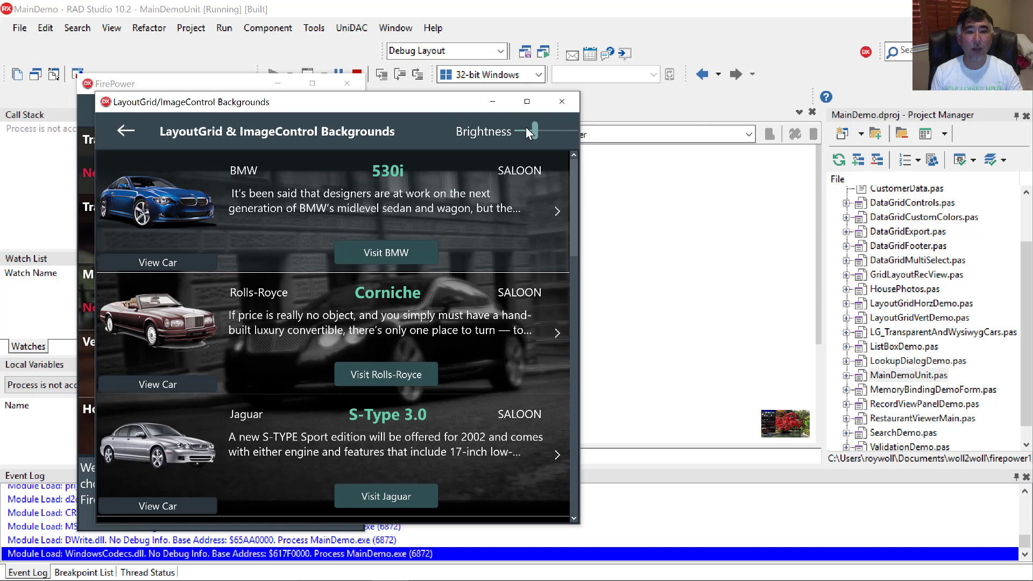
- Nudge the Brightness slider to brighten the car list background slightly
{"action": "mouse_move", "coordinate": [537, 128]}
{"action": "left_mouse_down"}
{"action": "mouse_move", "coordinate": [565, 127]}
{"action": "mouse_move", "coordinate": [534, 131]}
{"action": "left_mouse_up"}
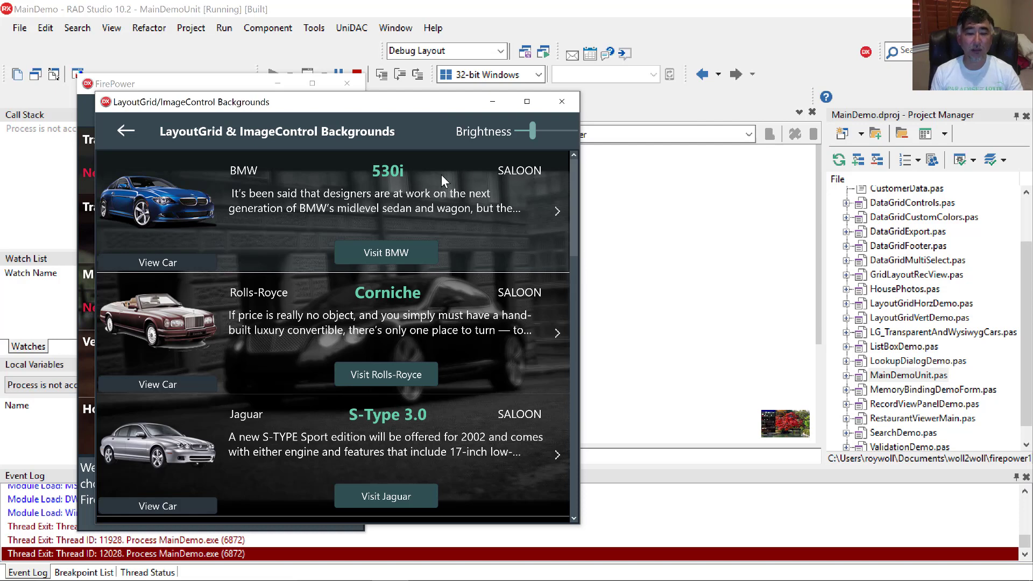
- View the BMW 530i's full picture and its detail record, then close the car demo
{"action": "left_click", "coordinate": [158, 263]}
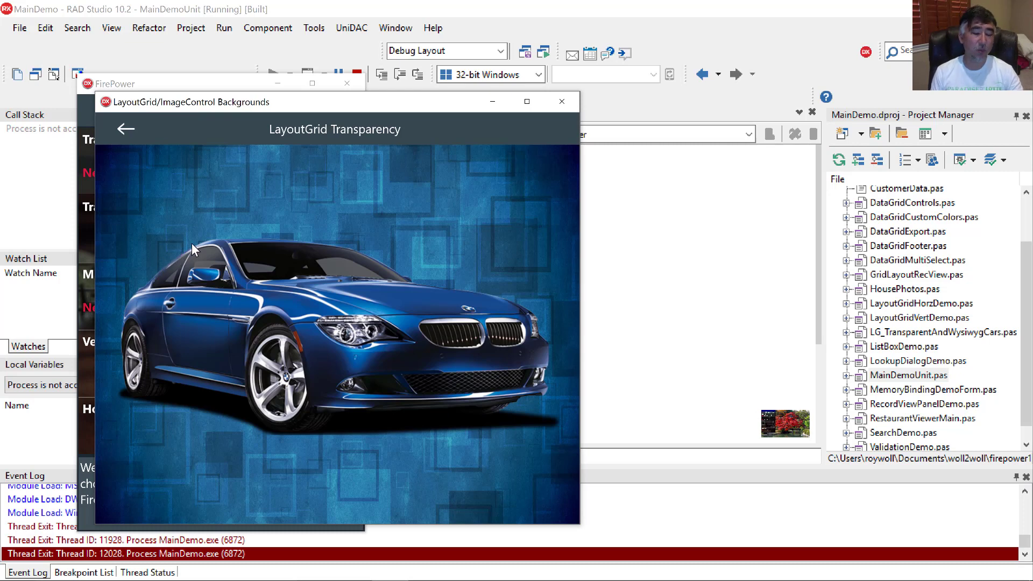
{"action": "left_click", "coordinate": [129, 135]}
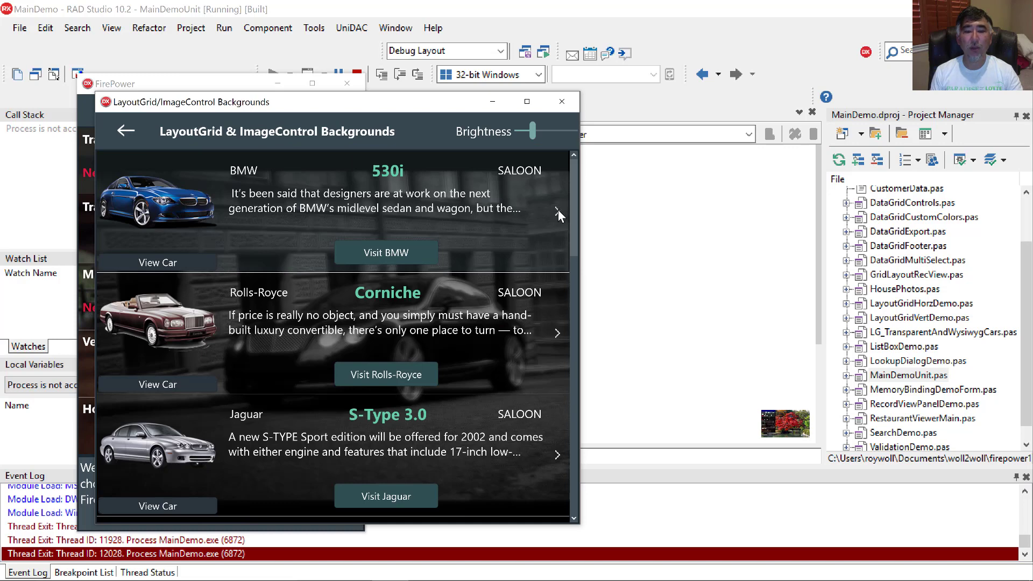
{"action": "left_click", "coordinate": [557, 211]}
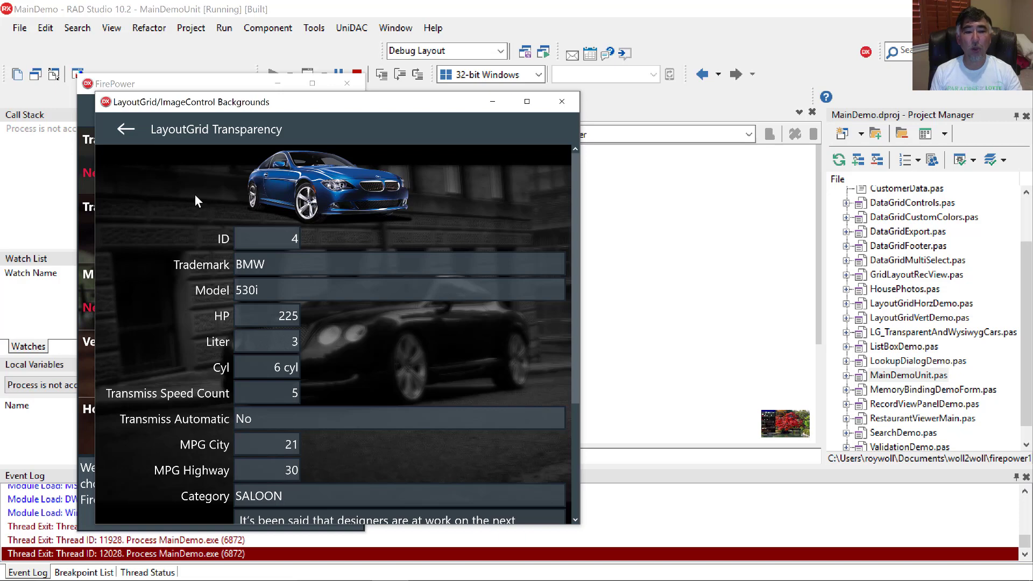
{"action": "left_click", "coordinate": [125, 130]}
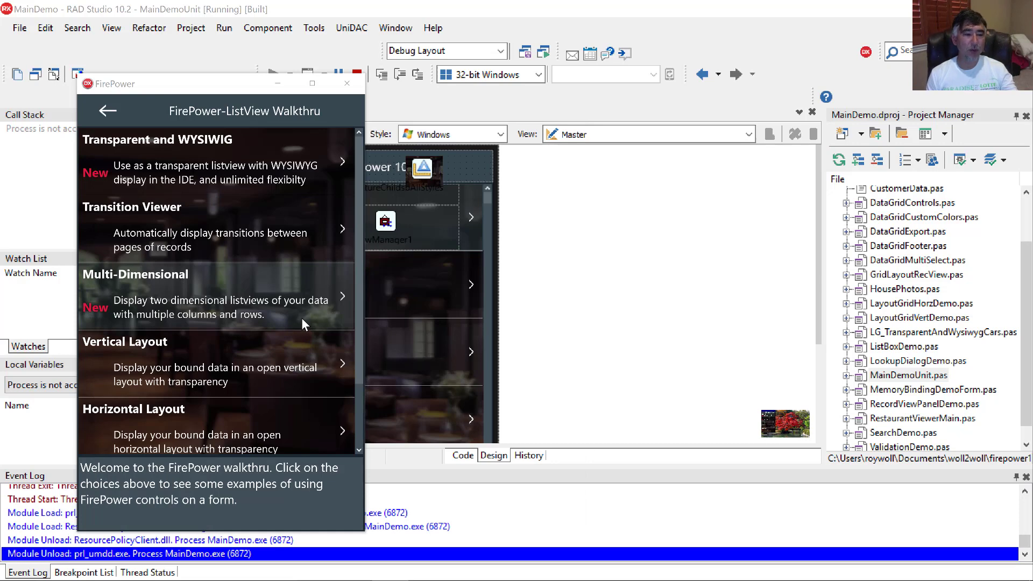
- Open the Multi-Dimensional Restaurants grid demo and scroll through the restaurant logos
{"action": "left_click", "coordinate": [270, 296]}
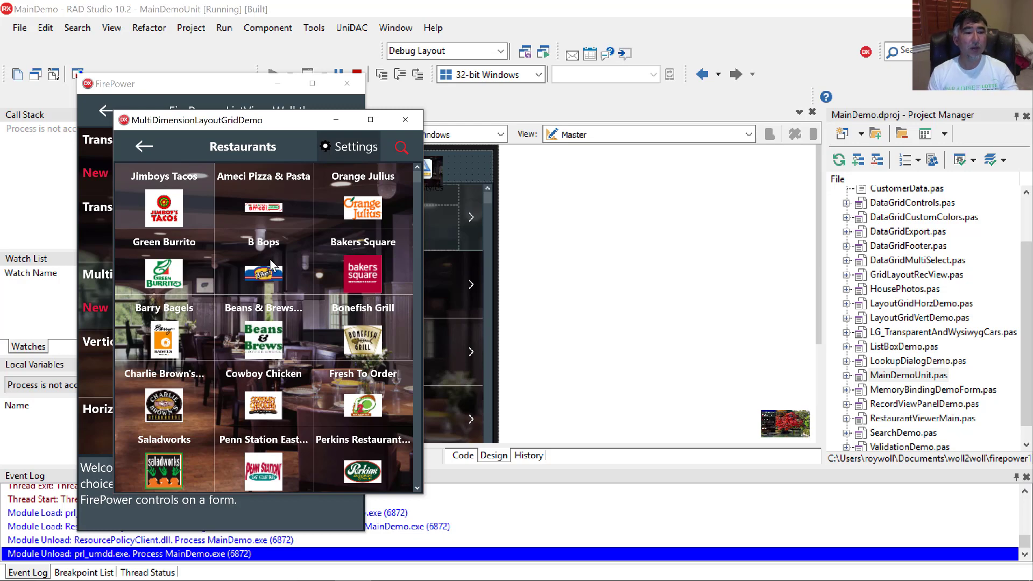
{"action": "scroll", "coordinate": [277, 344], "scroll_direction": "down", "scroll_amount": 3}
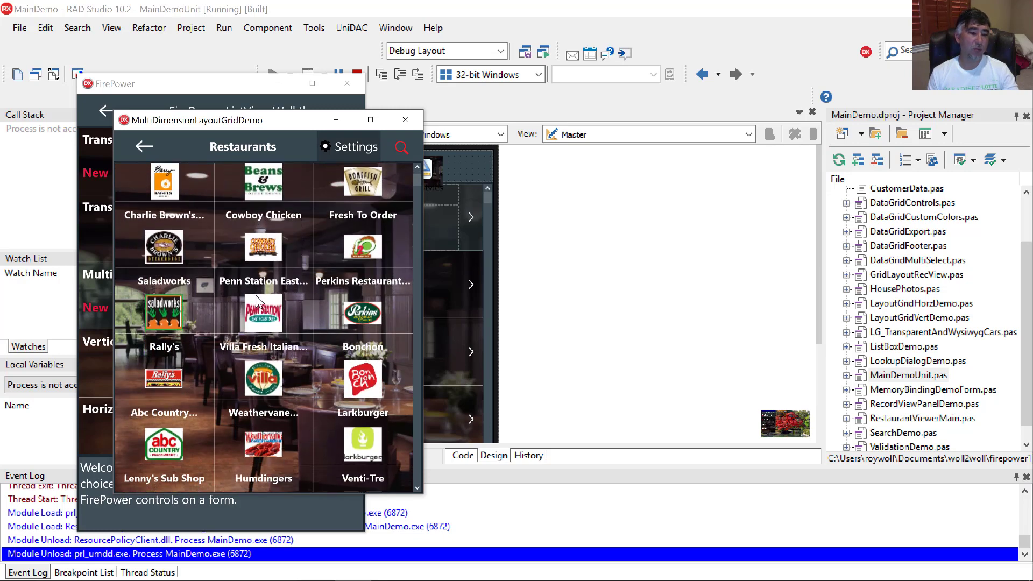
- Close the restaurants demo, scroll through the Vertical Layout fish demo, then close it
{"action": "left_click", "coordinate": [144, 147]}
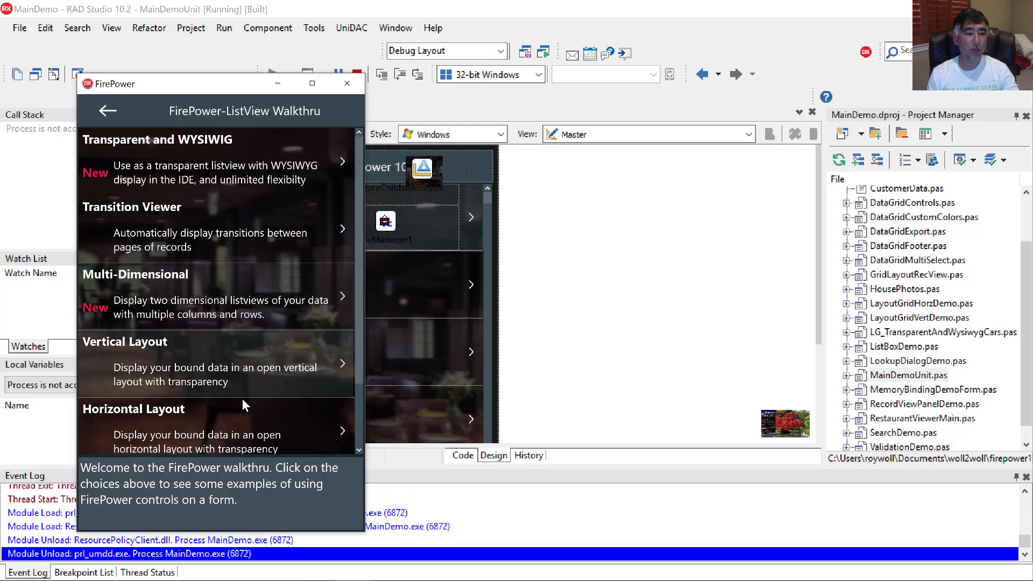
{"action": "left_click", "coordinate": [232, 367]}
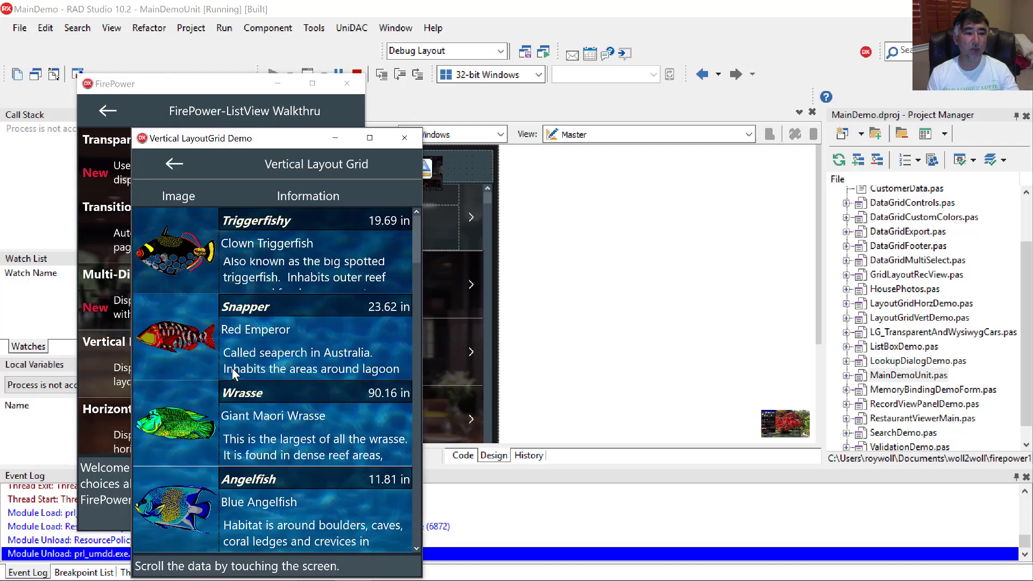
{"action": "left_click_drag", "start_coordinate": [217, 406], "coordinate": [225, 341]}
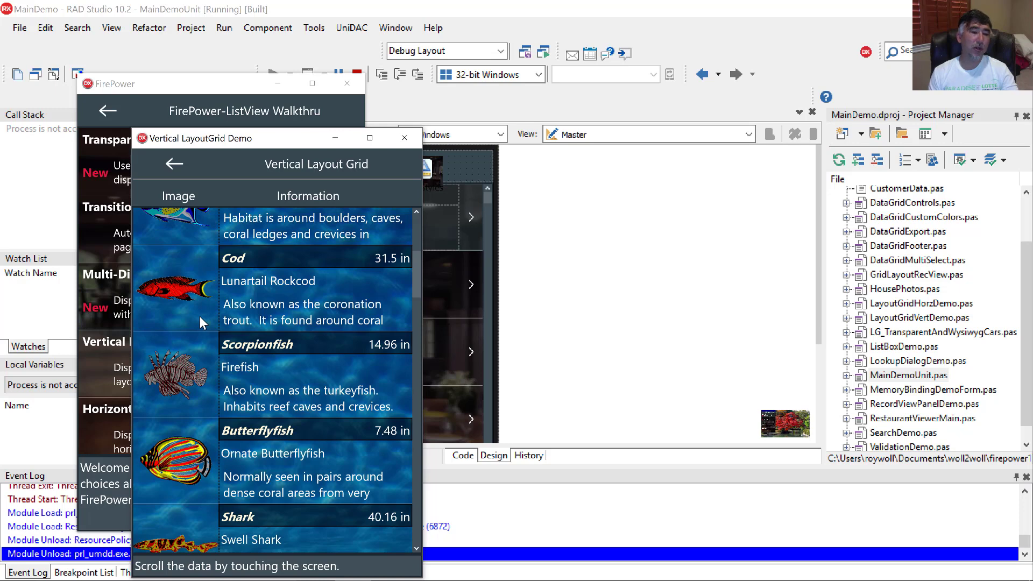
{"action": "left_click", "coordinate": [405, 138]}
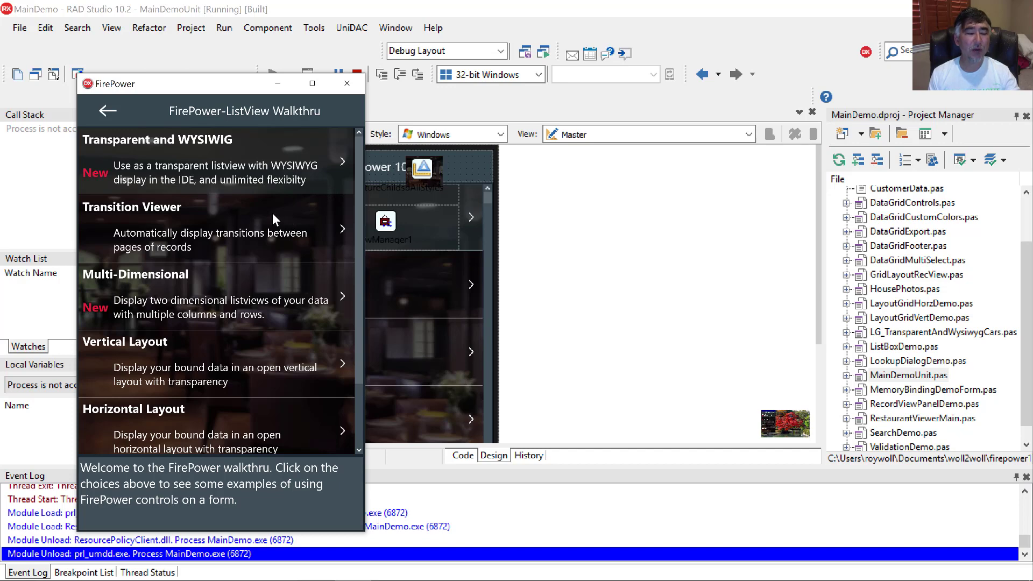
- From the main menu, open DataGrid Walkthru's More Controls In Grid demo
{"action": "left_click", "coordinate": [106, 110]}
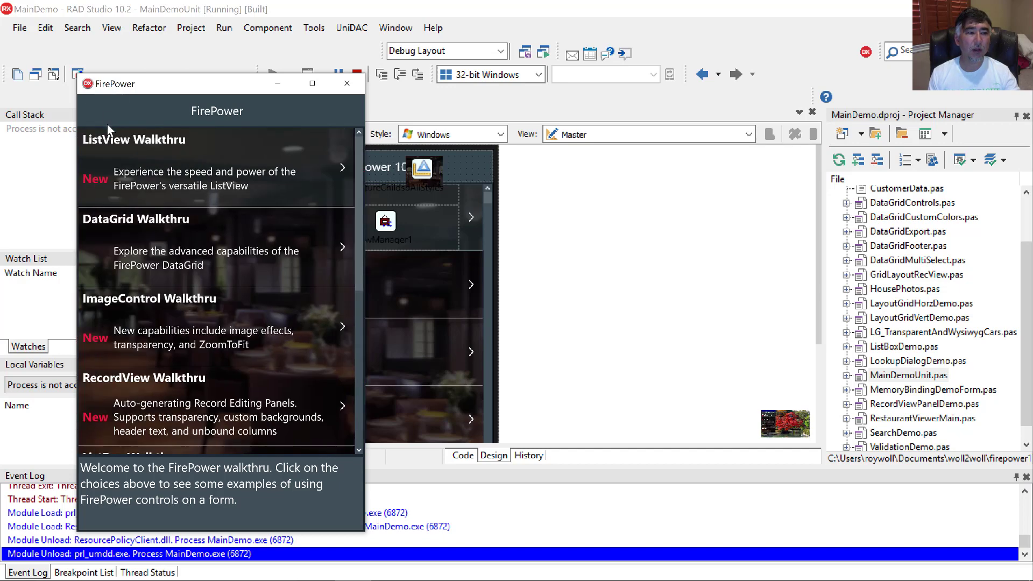
{"action": "left_click", "coordinate": [341, 244]}
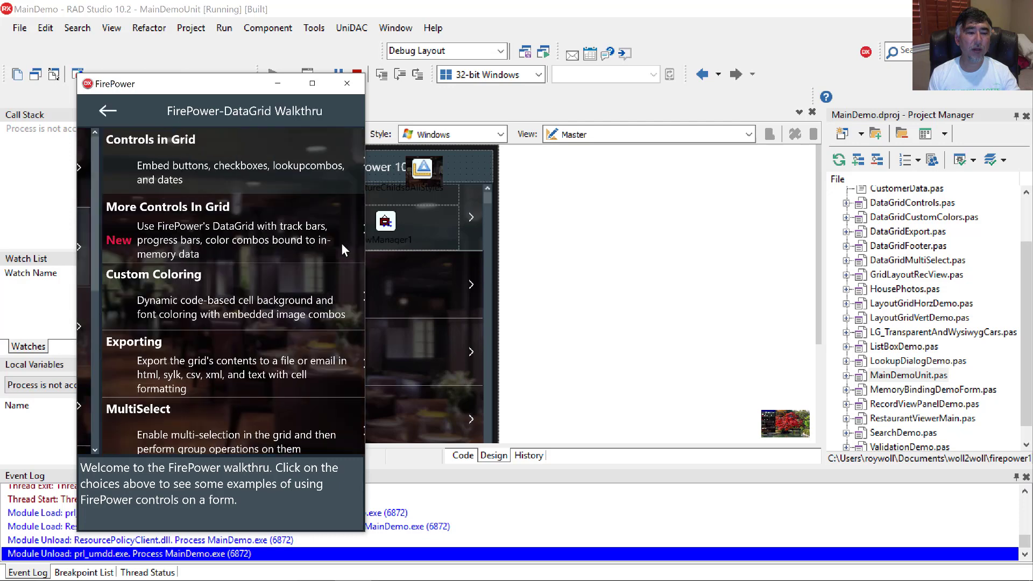
{"action": "left_click", "coordinate": [341, 228]}
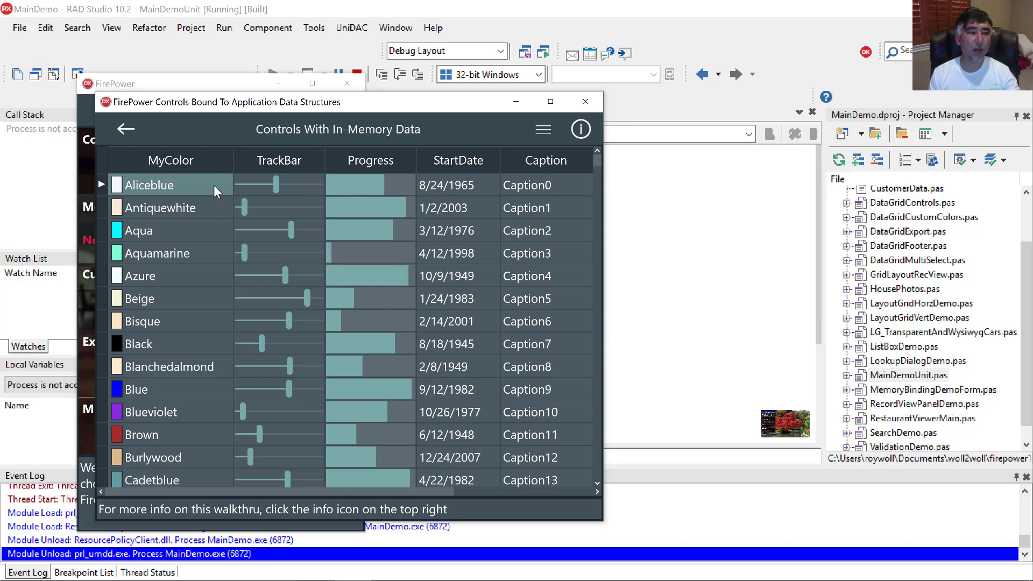
- Change the second row's MyColor from Antiquewhite to Red
{"action": "left_click", "coordinate": [220, 208]}
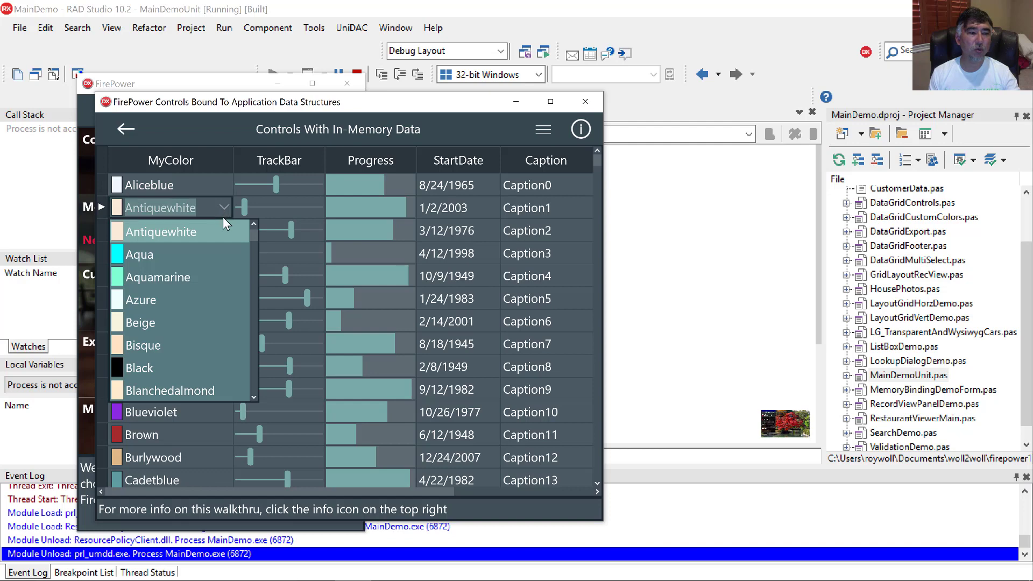
{"action": "left_click_drag", "start_coordinate": [254, 235], "coordinate": [257, 278]}
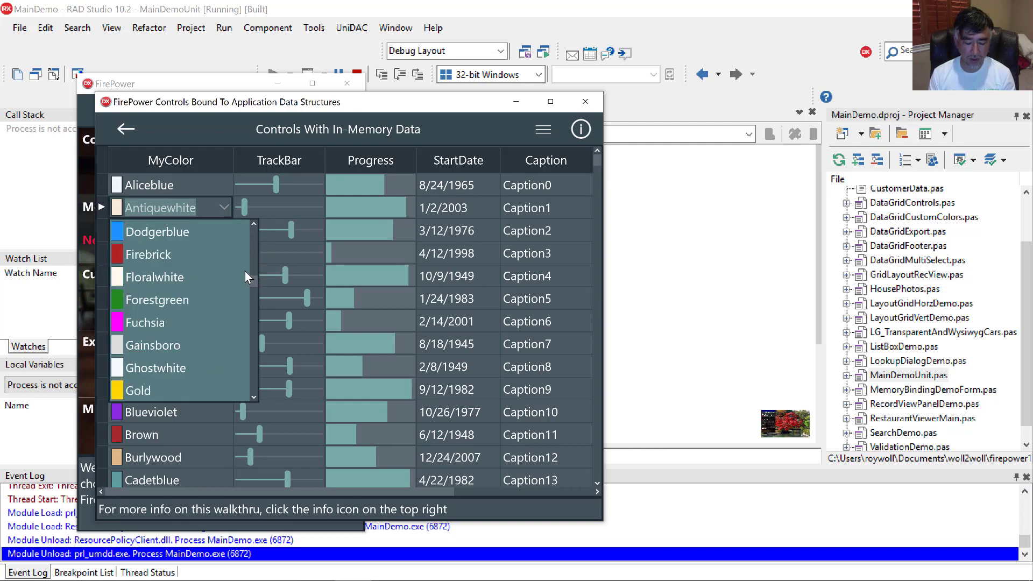
{"action": "type", "text": "Red"}
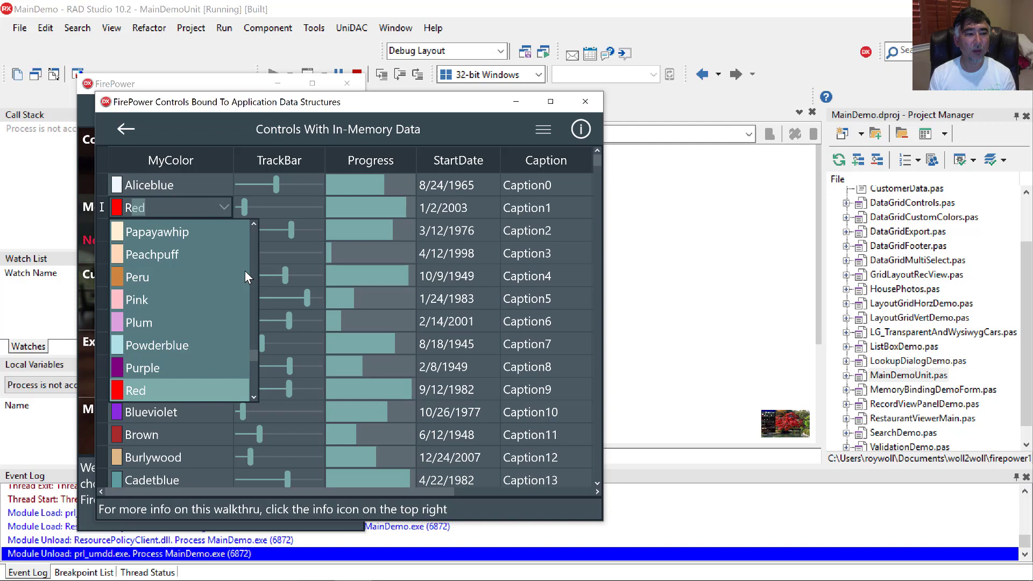
{"action": "key", "text": "Return"}
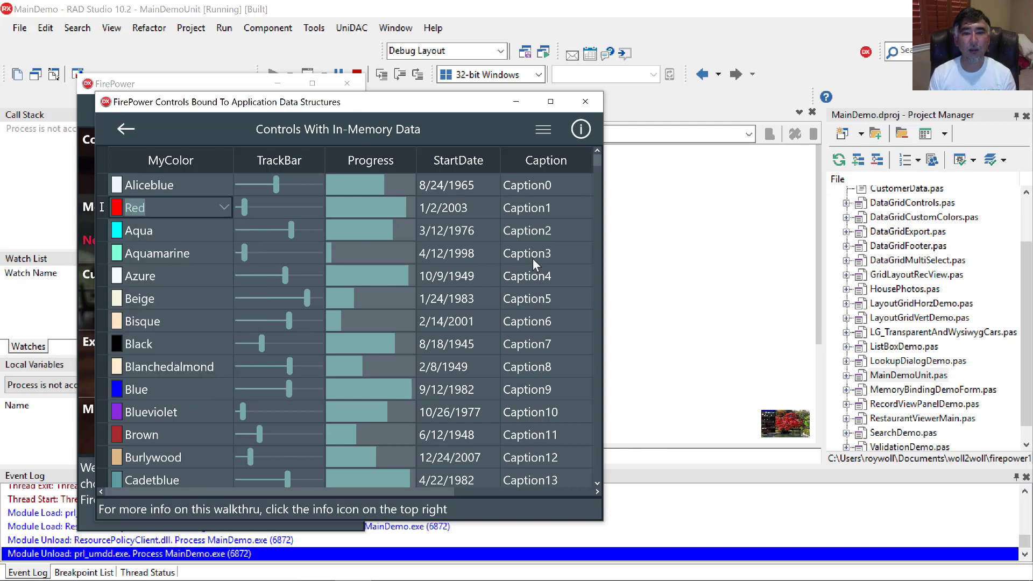
- Close the data grid demo and open the ImageControl walkthrough
{"action": "left_click", "coordinate": [128, 126]}
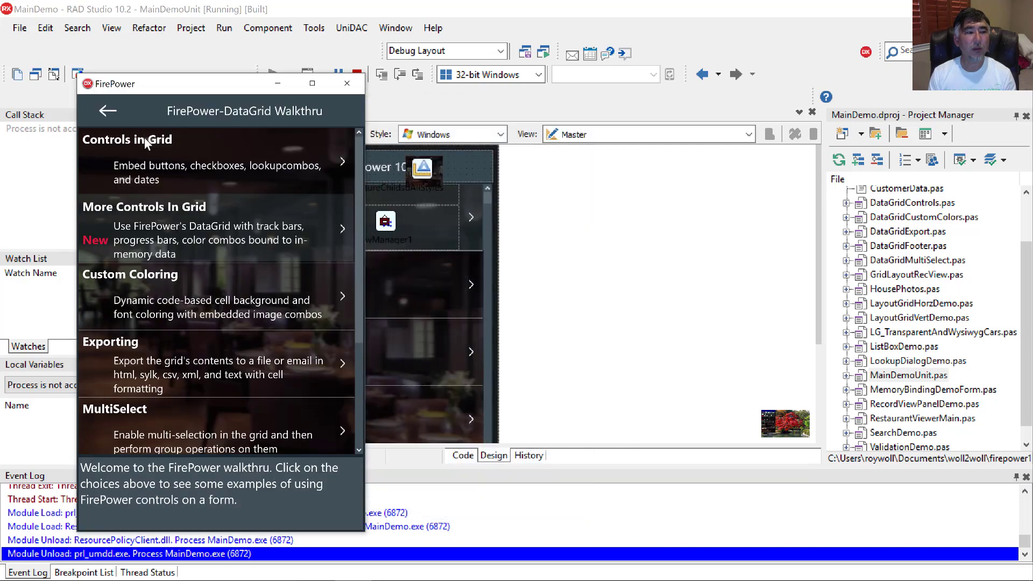
{"action": "left_click", "coordinate": [108, 114]}
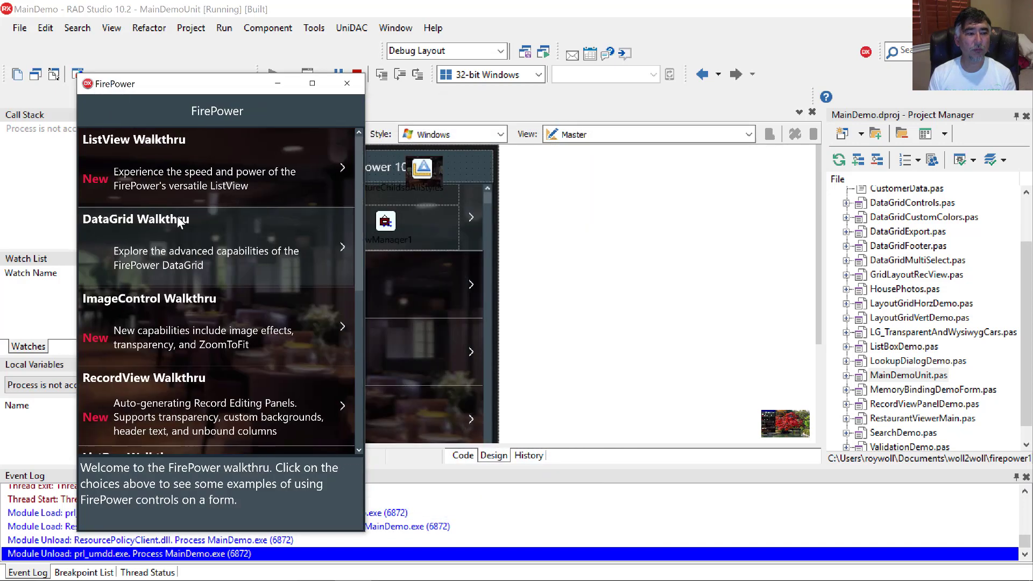
{"action": "left_click", "coordinate": [213, 323]}
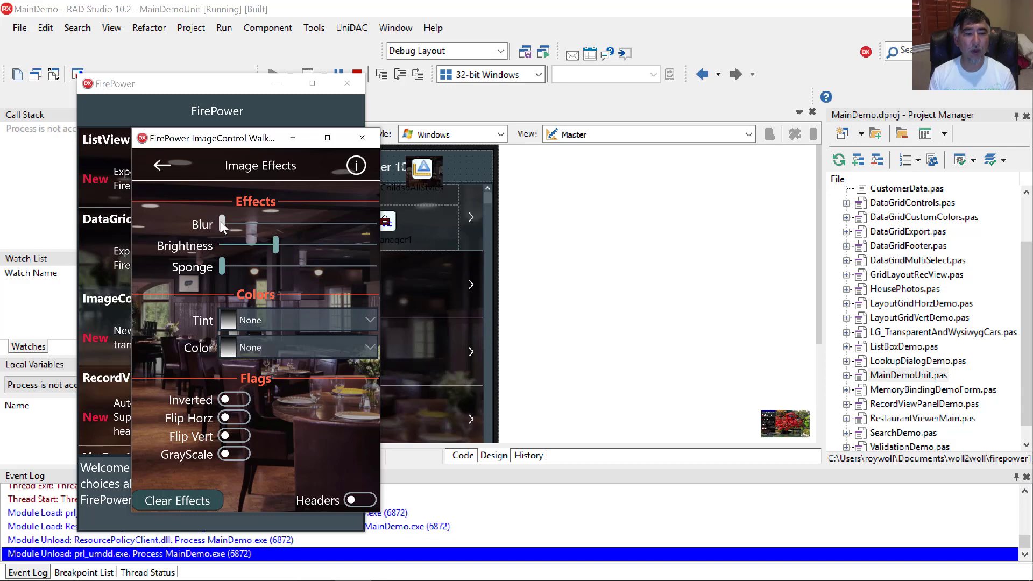
- Adjust the Blur slider up and back, settling on a slight blur
{"action": "left_click_drag", "start_coordinate": [226, 223], "coordinate": [267, 223]}
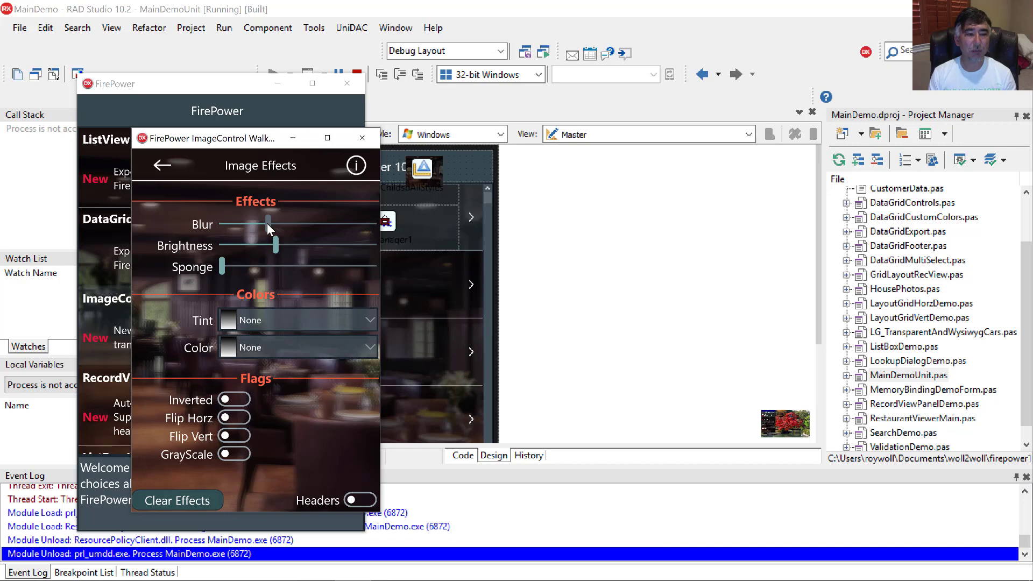
{"action": "left_click_drag", "start_coordinate": [263, 224], "coordinate": [228, 223]}
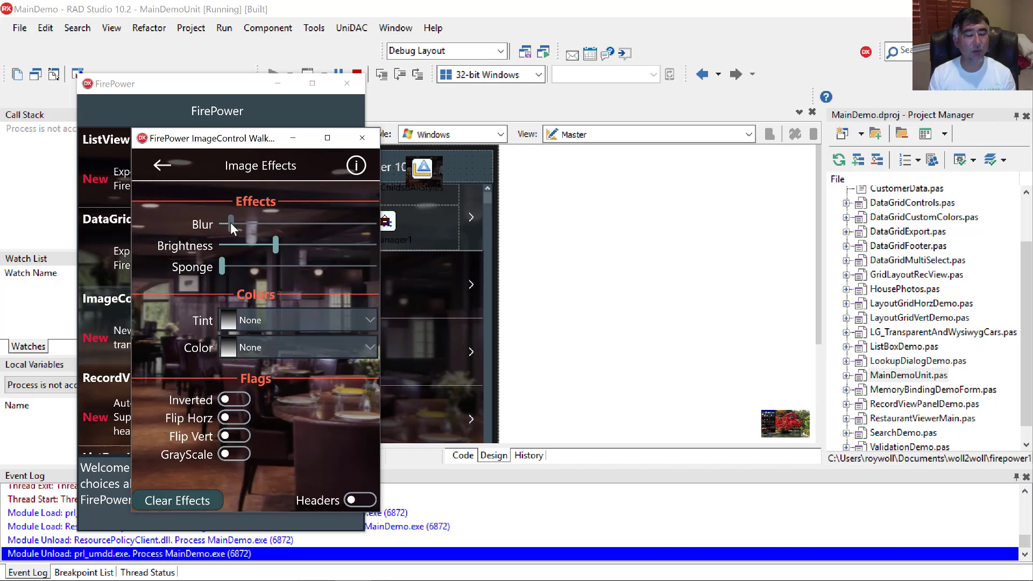
{"action": "left_click_drag", "start_coordinate": [240, 224], "coordinate": [247, 244]}
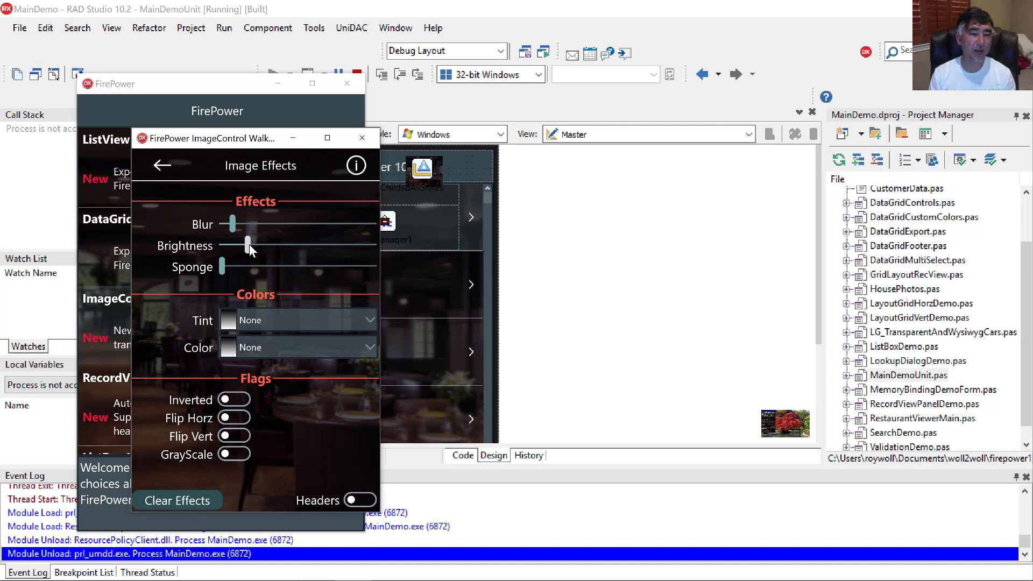
- Try brightening the restaurant image, clear effects, then apply a sponge effect
{"action": "left_click_drag", "start_coordinate": [248, 243], "coordinate": [321, 244]}
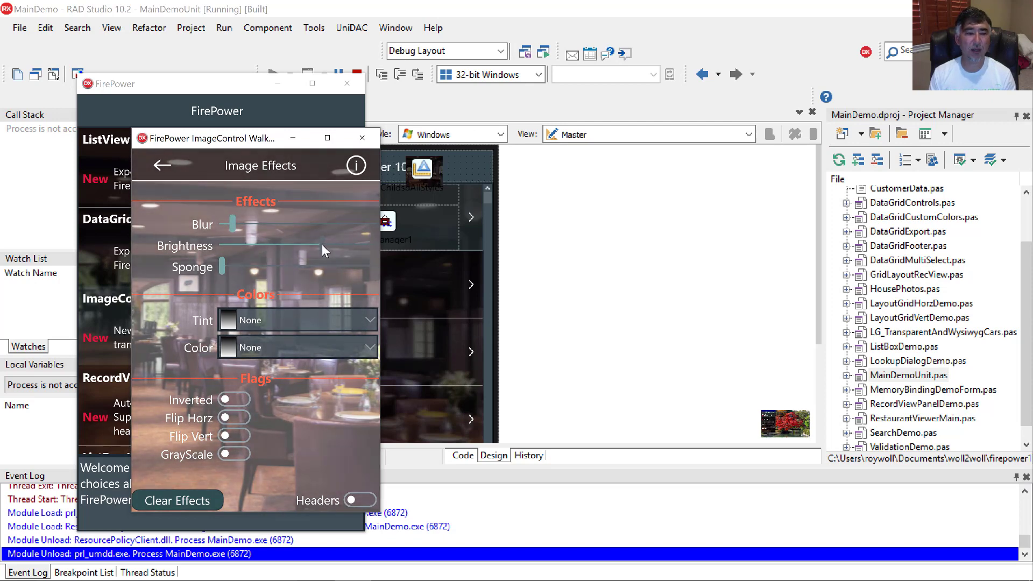
{"action": "left_click_drag", "start_coordinate": [322, 244], "coordinate": [250, 244]}
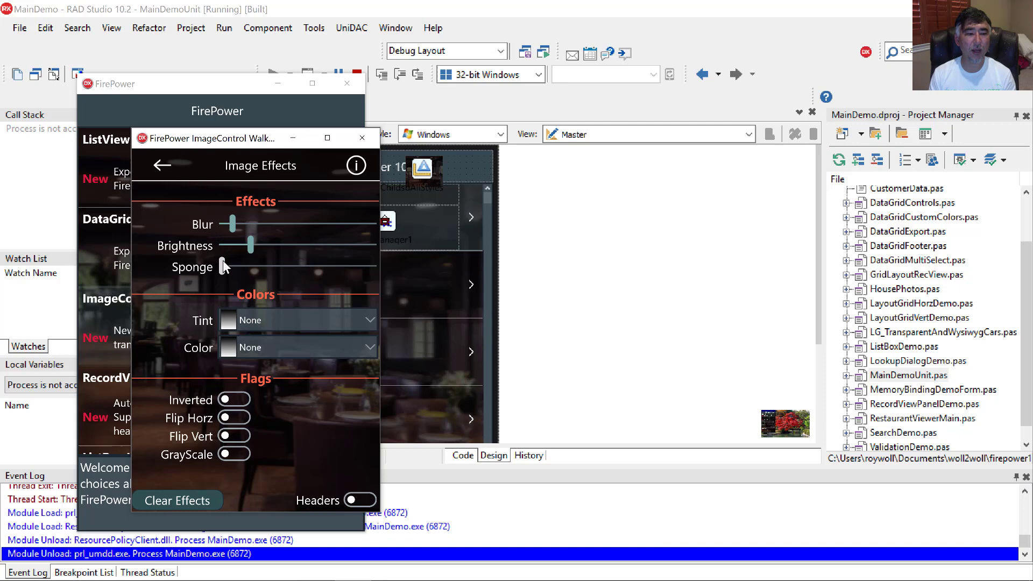
{"action": "left_click", "coordinate": [202, 499]}
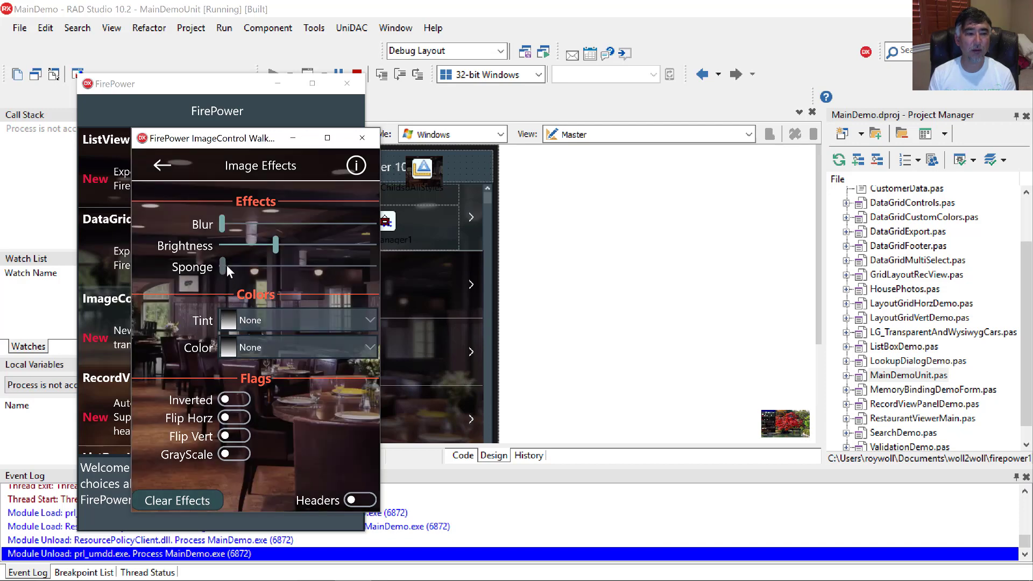
{"action": "left_click_drag", "start_coordinate": [259, 267], "coordinate": [301, 272]}
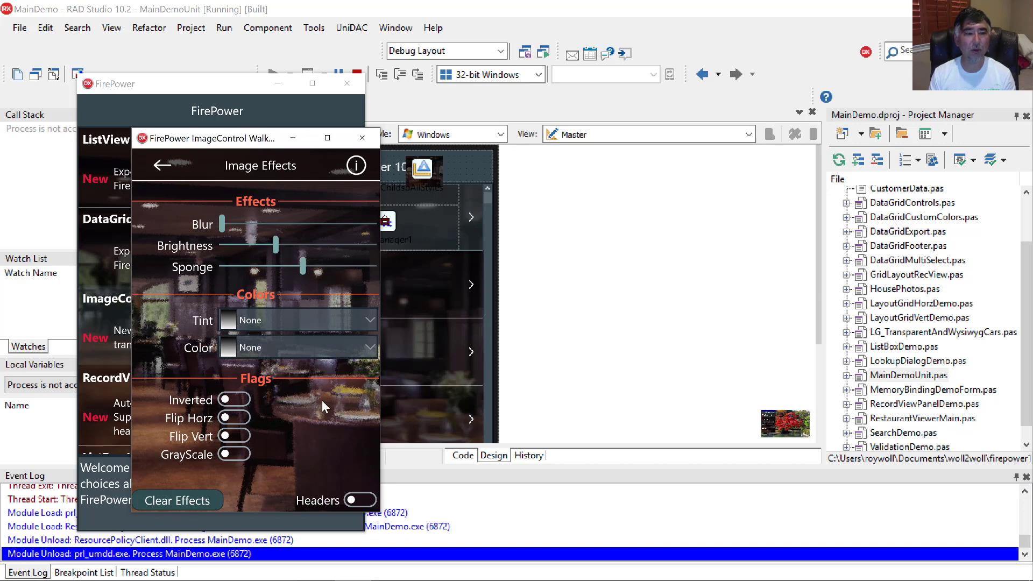
- Clear the sponge effect and try Violet, then Springgreen, as the image tint
{"action": "left_click", "coordinate": [195, 493]}
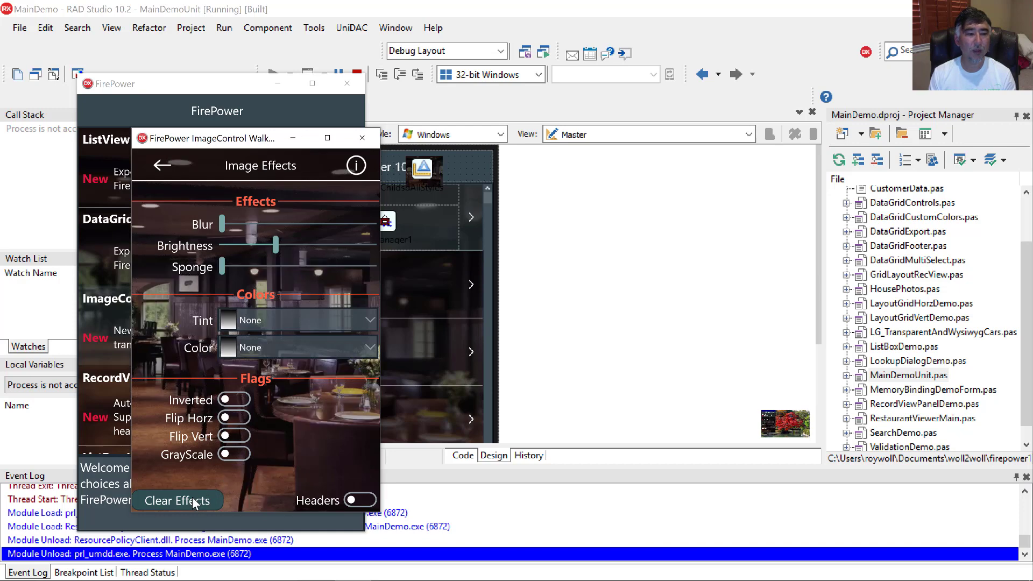
{"action": "left_click", "coordinate": [266, 320]}
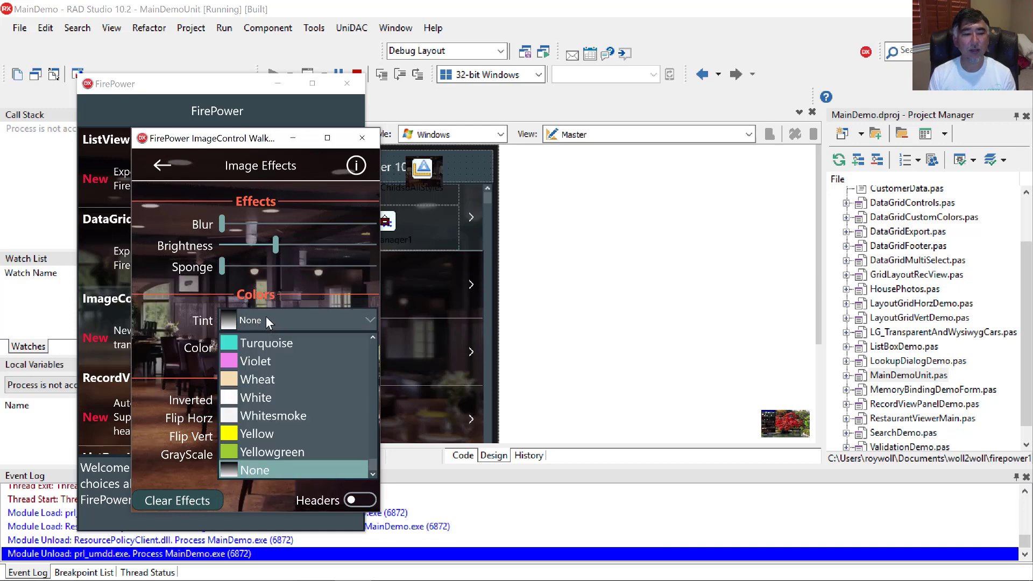
{"action": "left_click", "coordinate": [283, 364]}
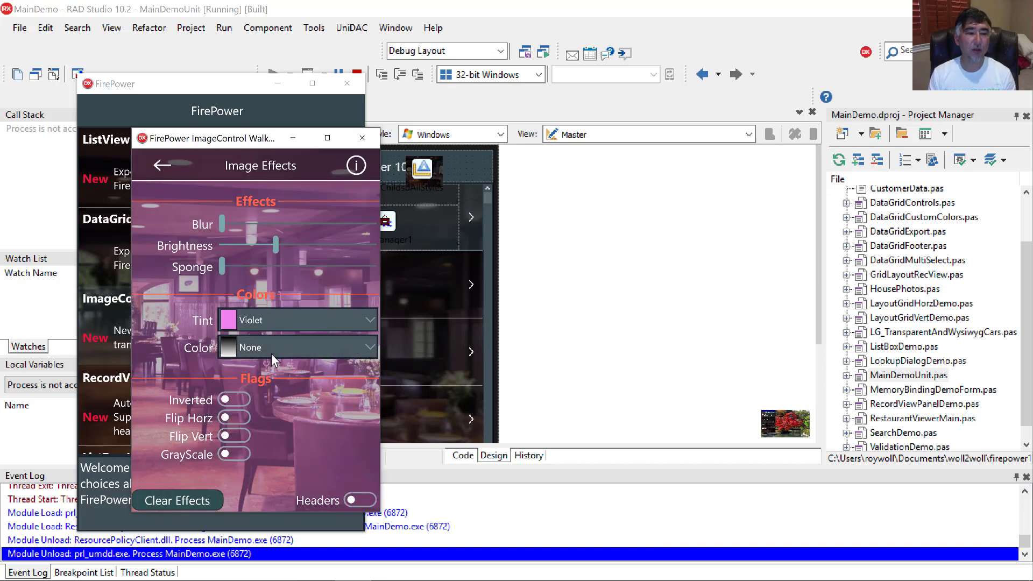
{"action": "left_click", "coordinate": [263, 318]}
{"action": "left_click", "coordinate": [261, 343]}
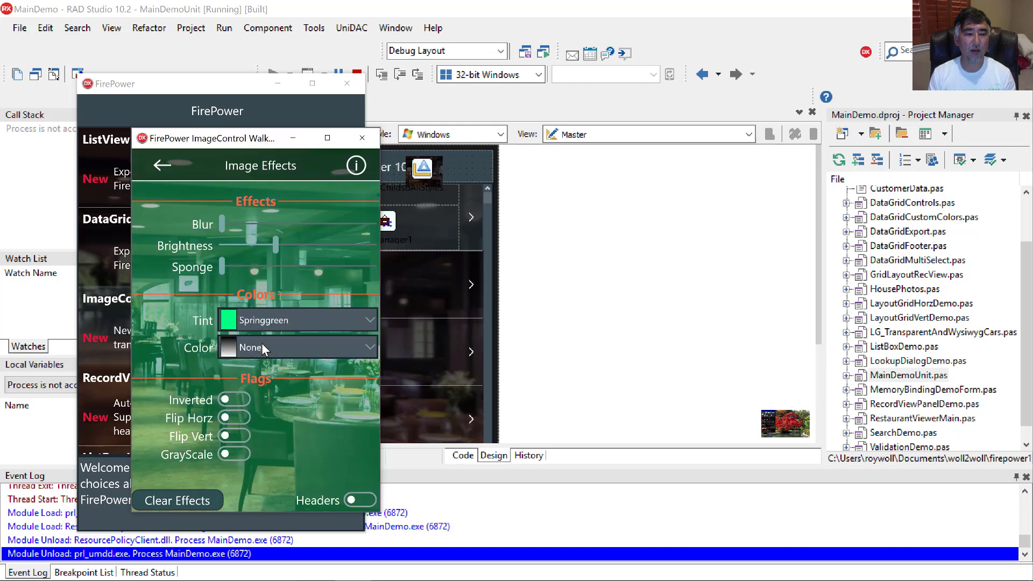
- Clear the tint and apply a Violet colour effect to the image
{"action": "left_click", "coordinate": [207, 495]}
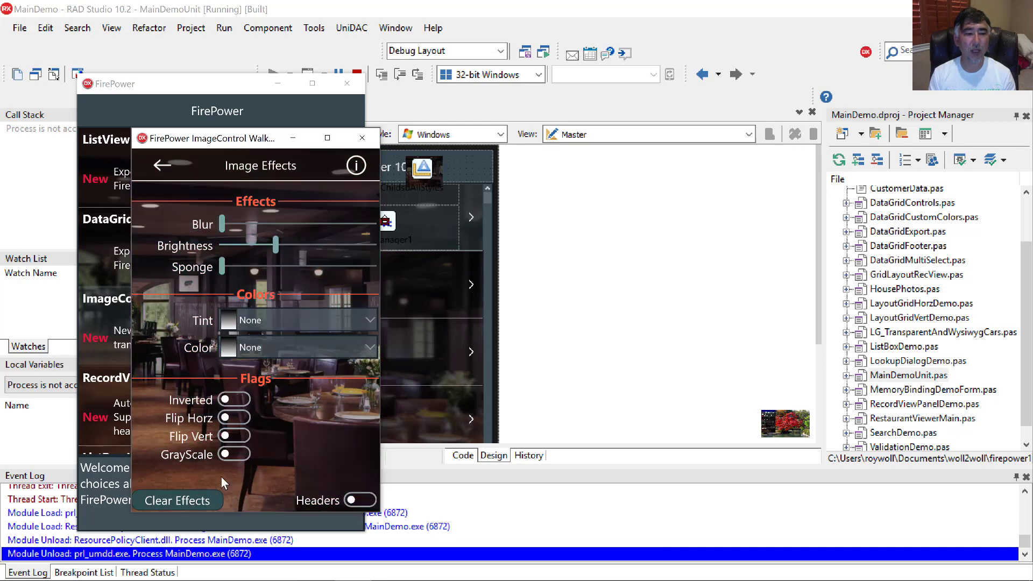
{"action": "left_click", "coordinate": [273, 348]}
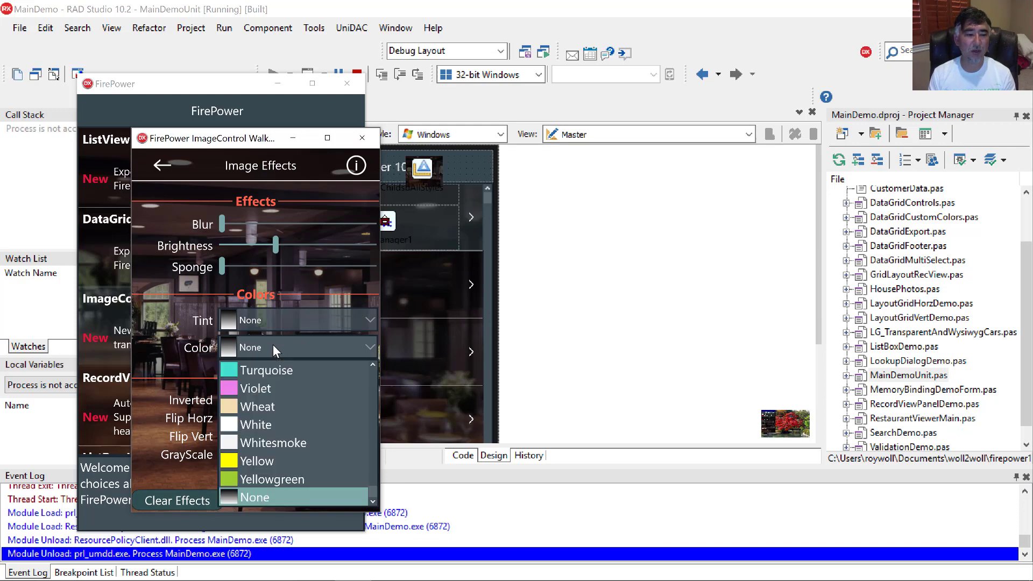
{"action": "left_click", "coordinate": [276, 387]}
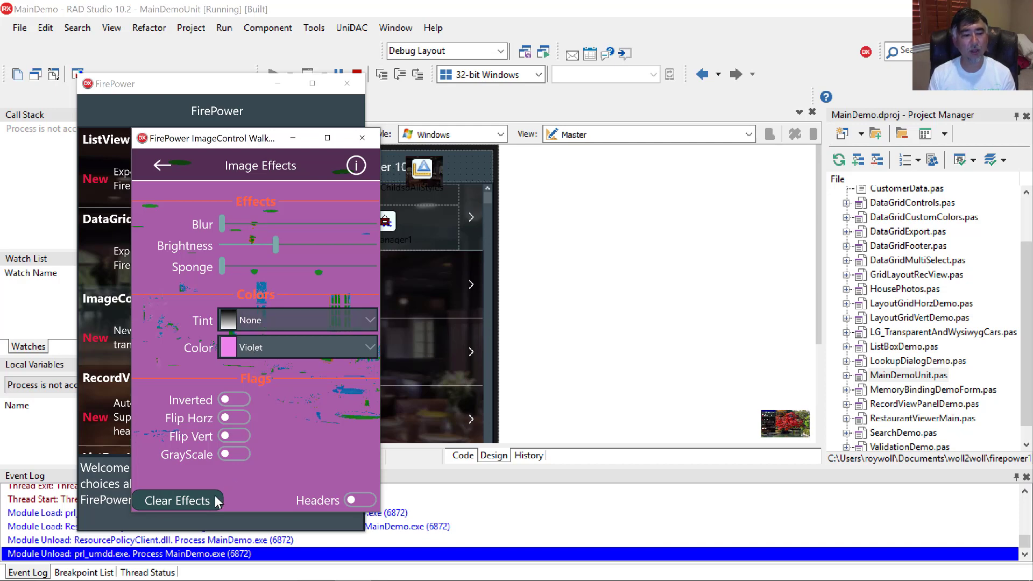
- Clear the violet colour, toggle Inverted on and off, then flip horizontally and vertically
{"action": "left_click", "coordinate": [202, 501]}
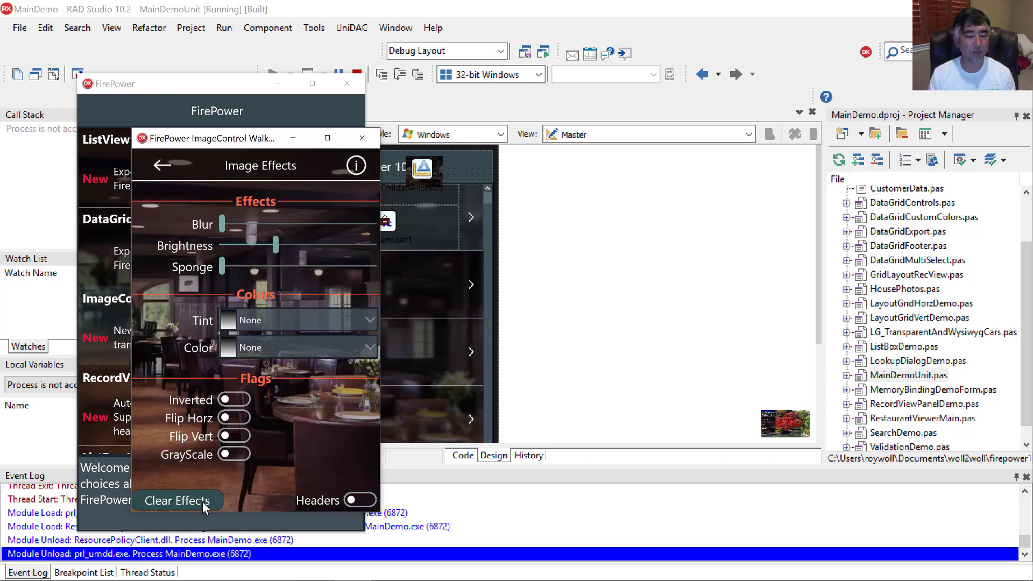
{"action": "left_click", "coordinate": [243, 401]}
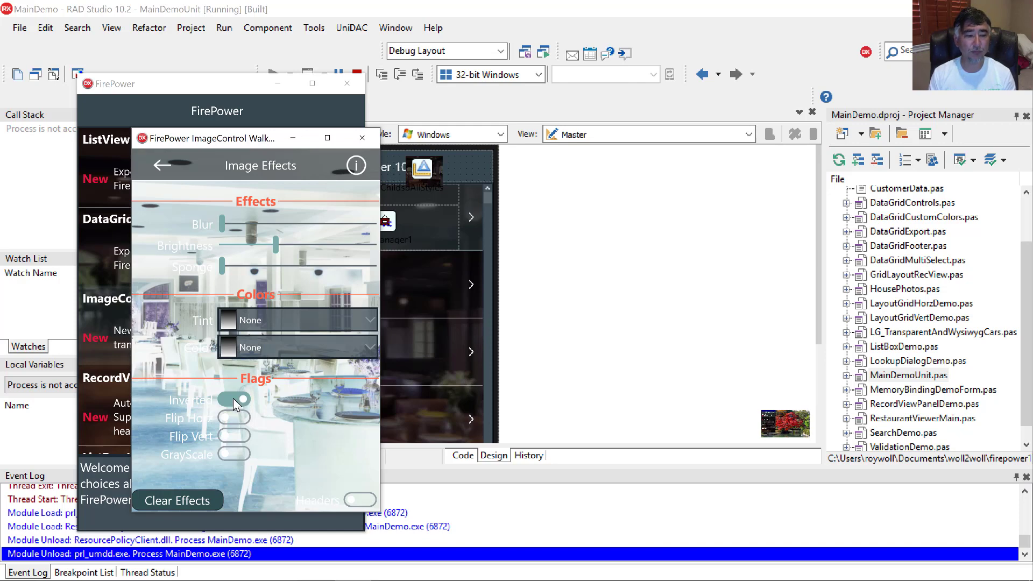
{"action": "left_click", "coordinate": [234, 400]}
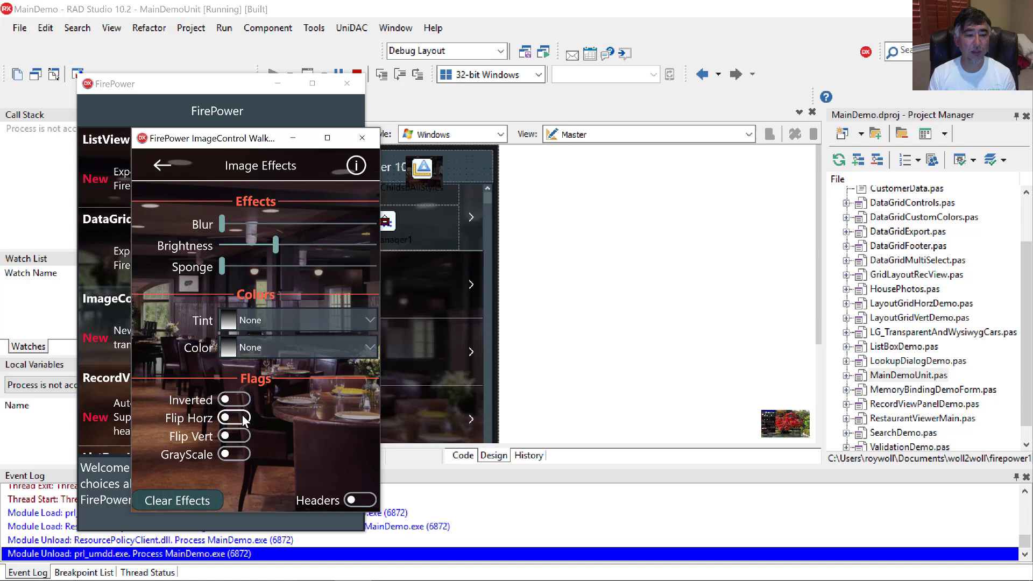
{"action": "left_click", "coordinate": [244, 418]}
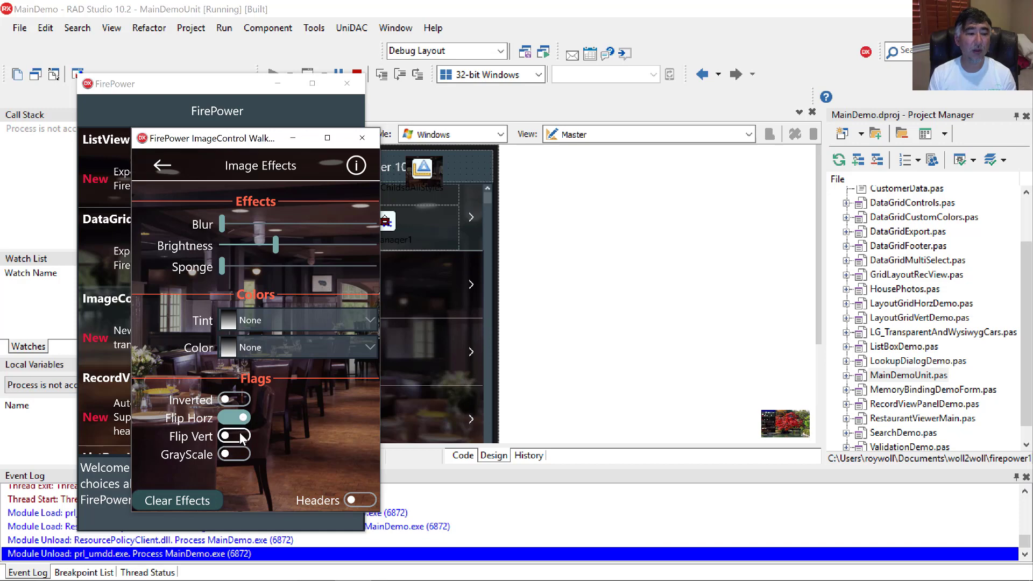
{"action": "left_click", "coordinate": [238, 435]}
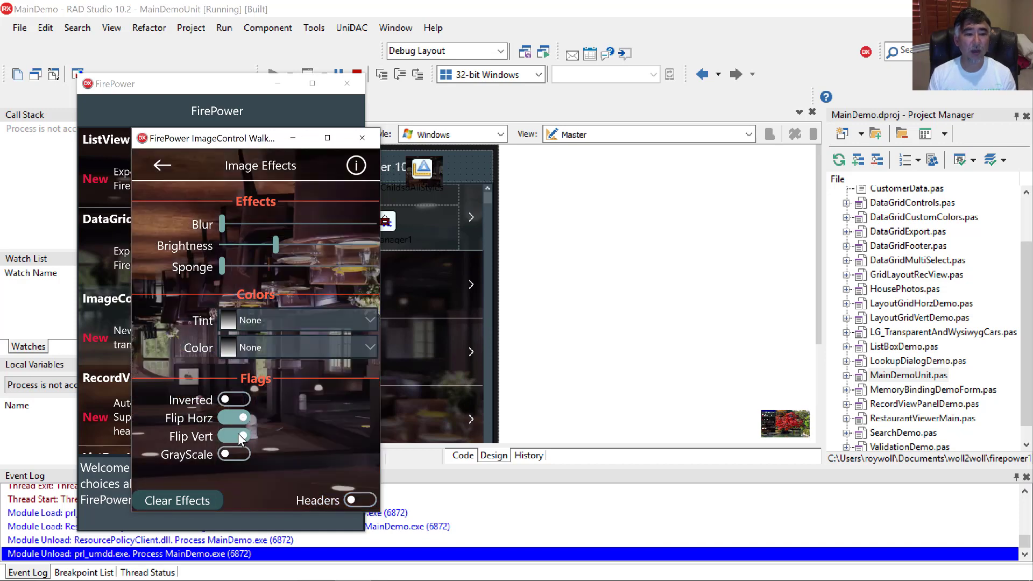
- Clear the flips, turn the image grayscale, and close the image effects demo
{"action": "left_click", "coordinate": [202, 499]}
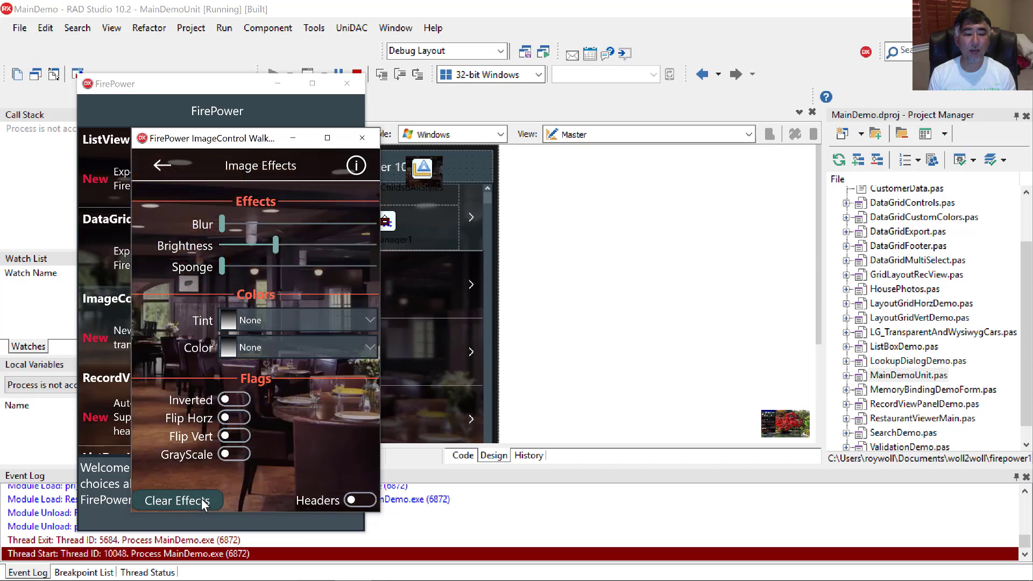
{"action": "left_click", "coordinate": [242, 456]}
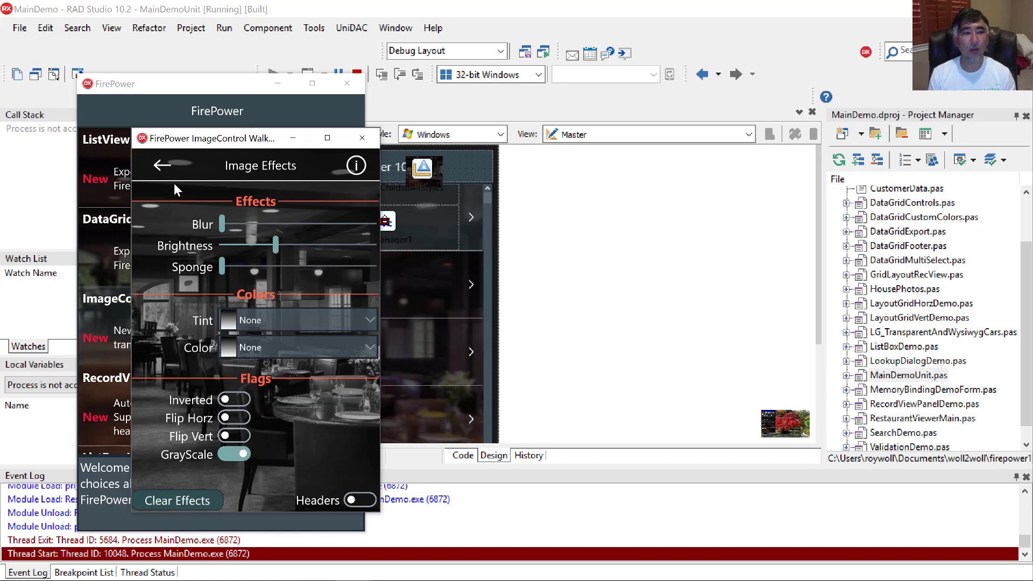
{"action": "left_click", "coordinate": [163, 166]}
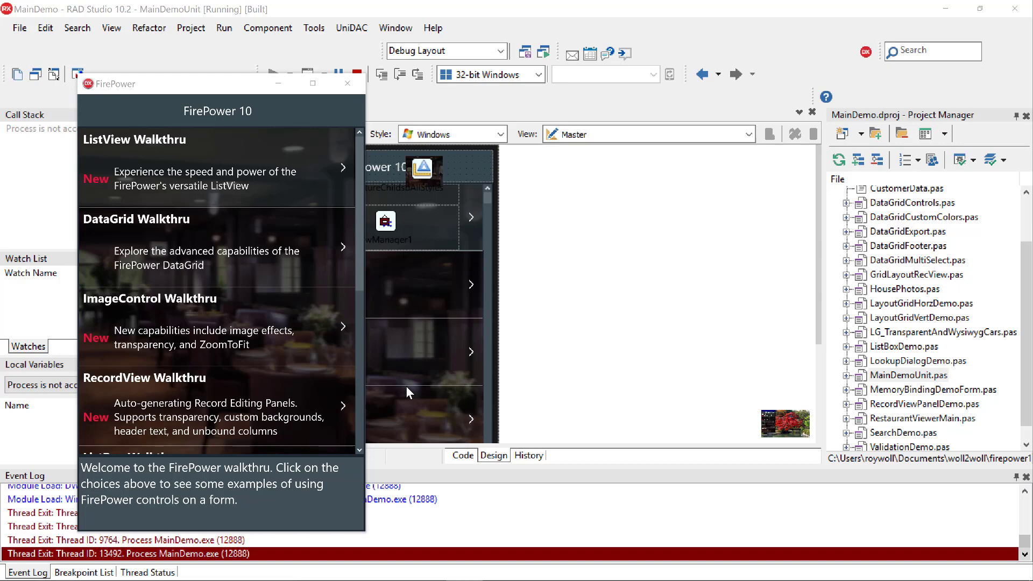
- Open the RecordView Walkthru to show the Dynamic RecordView Demo's customer record
{"action": "left_click", "coordinate": [344, 404]}
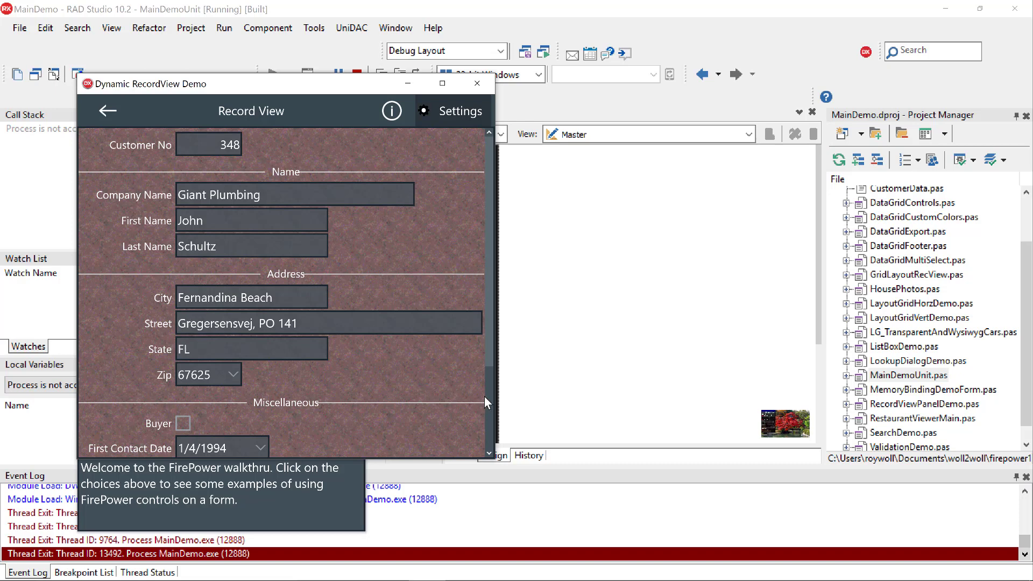
- Turn on Headers in the record view Settings, then return to the FirePower 10 list
{"action": "left_click", "coordinate": [453, 115]}
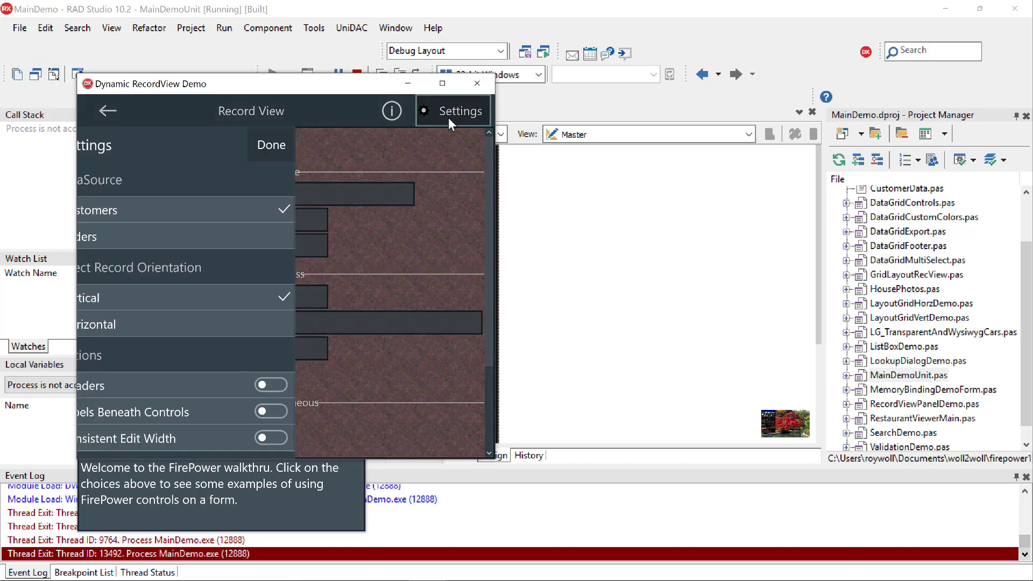
{"action": "left_click", "coordinate": [290, 384]}
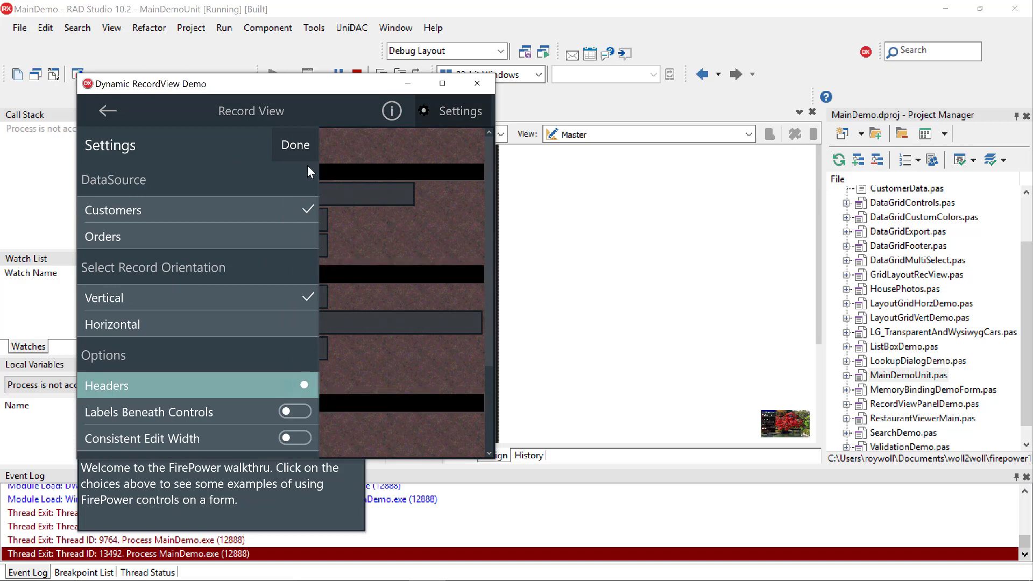
{"action": "left_click", "coordinate": [299, 146]}
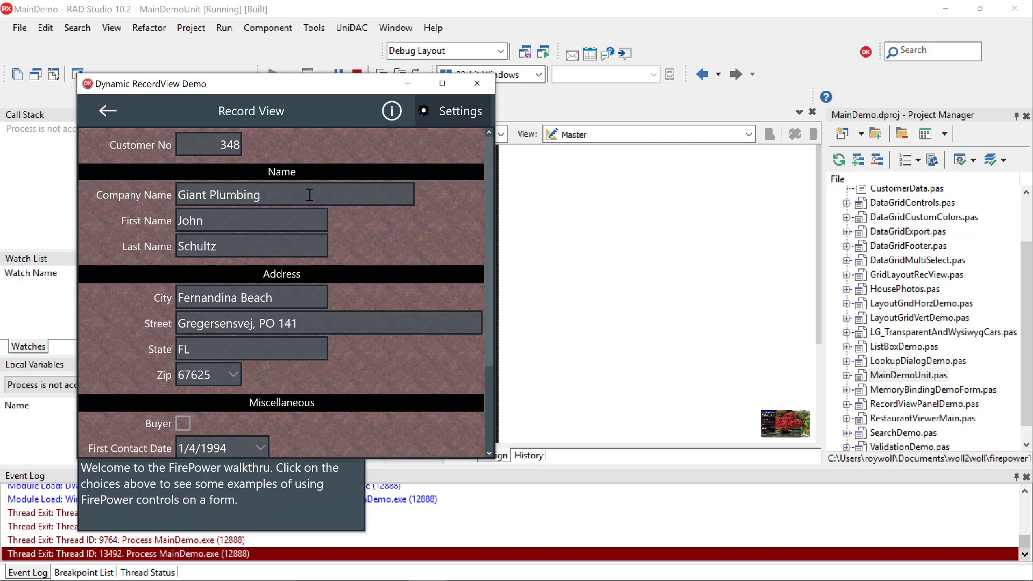
{"action": "left_click", "coordinate": [106, 110]}
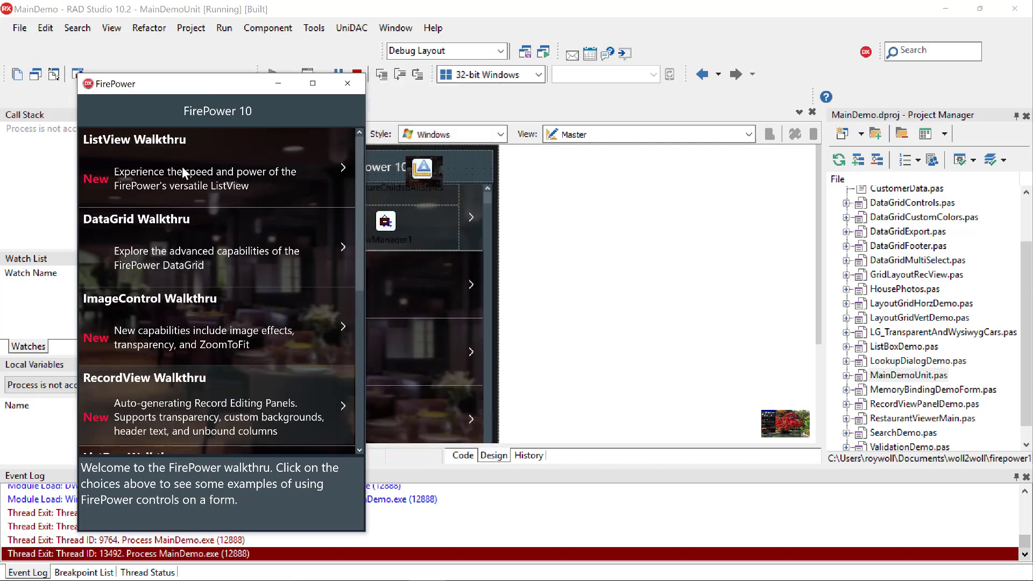
- Briefly reopen ImageControl Walkthru, then close MainDemo to return to the MainDemoUnit designer
{"action": "left_click", "coordinate": [276, 307]}
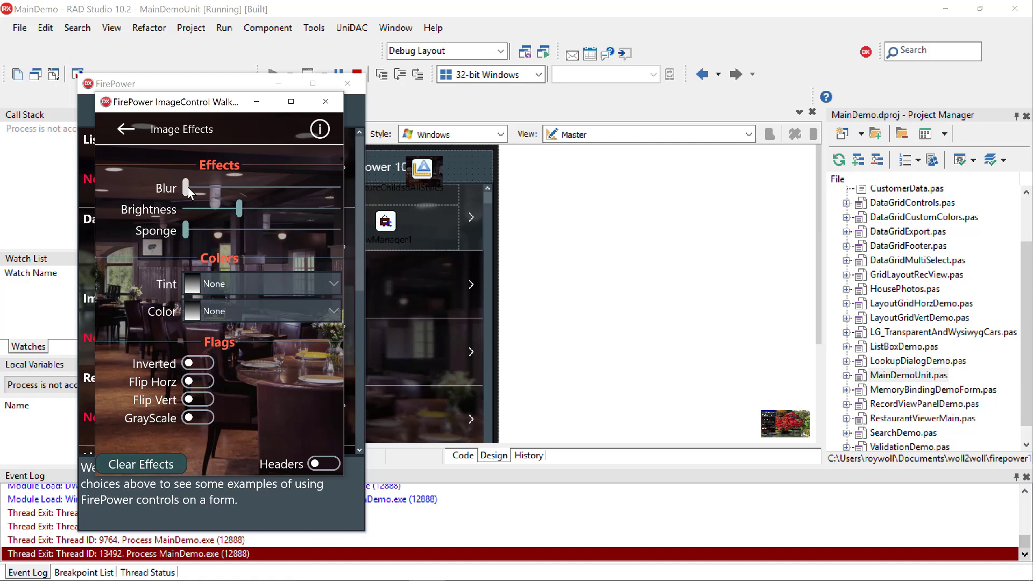
{"action": "left_click", "coordinate": [325, 101]}
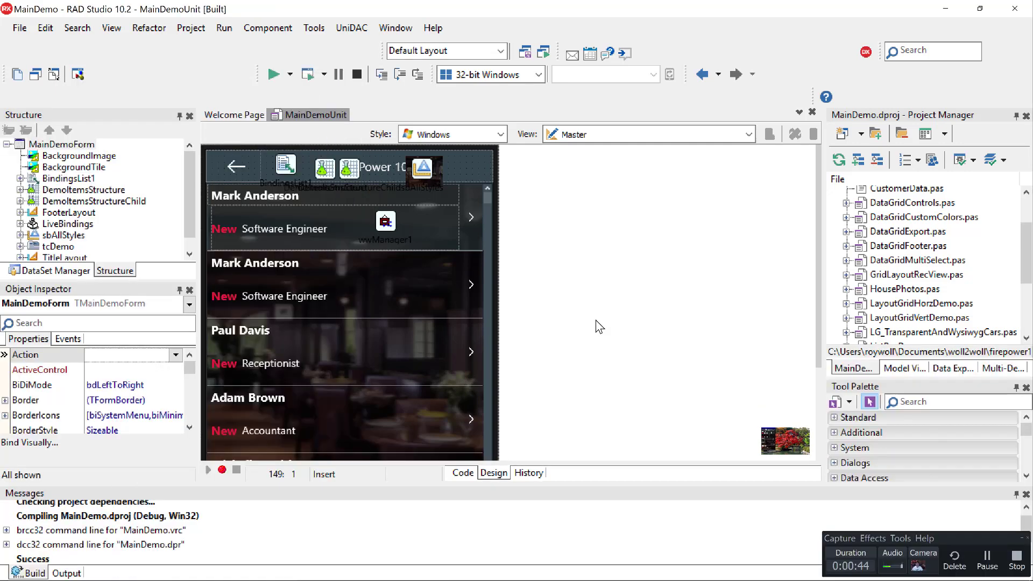